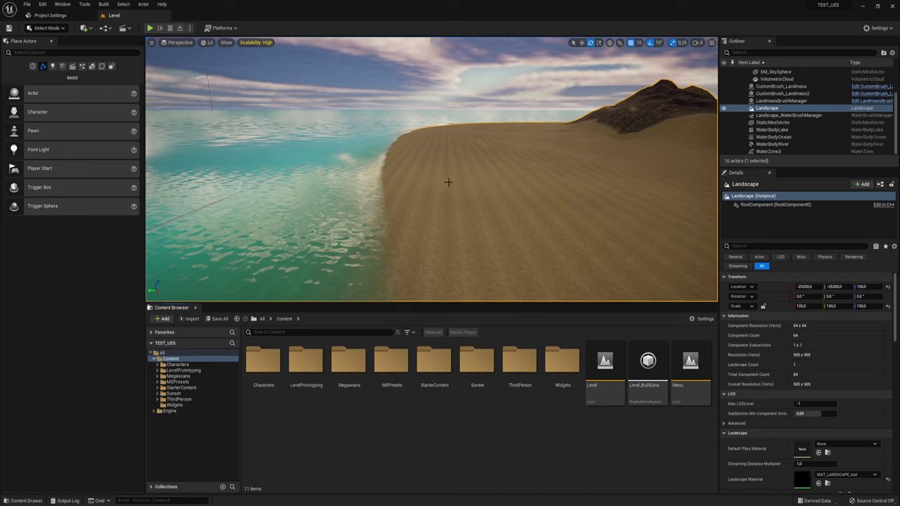
Step: Fly the view toward the mountains, then select and deselect the Level map asset
right_click_drag(448, 181, 451, 179)
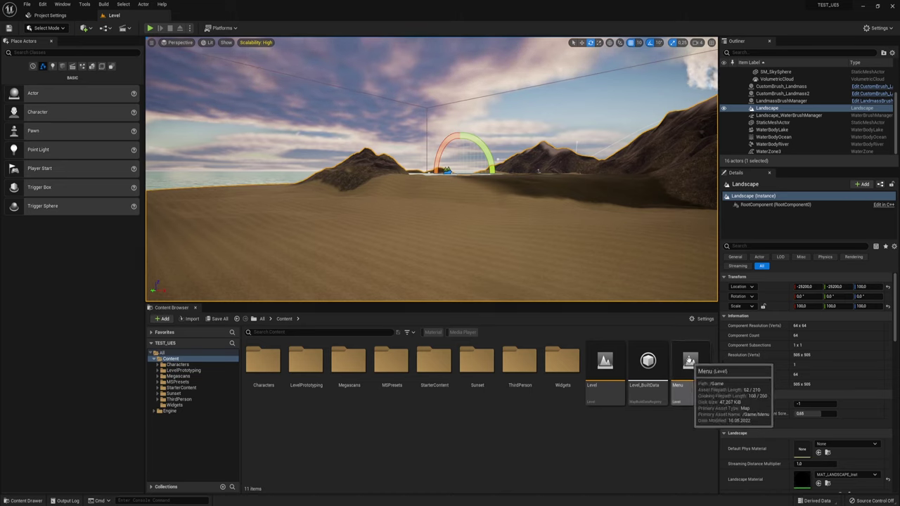
left_click(605, 364)
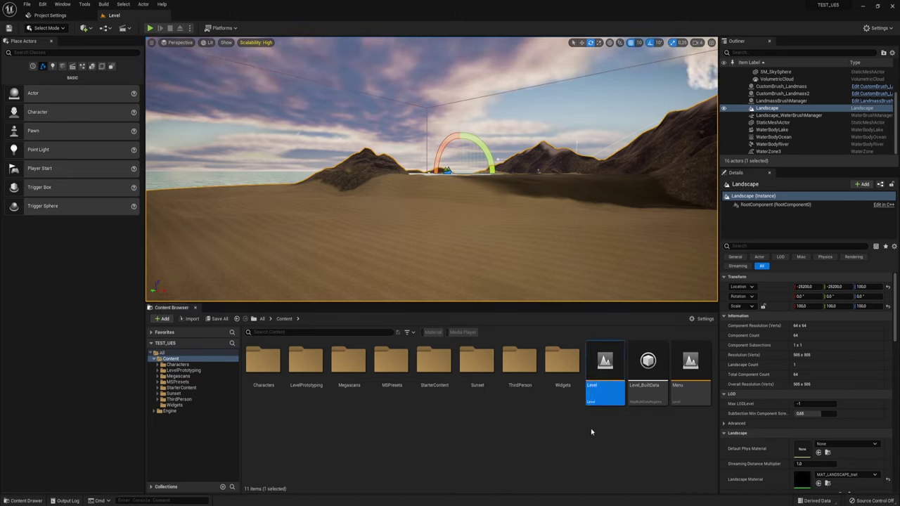
left_click(691, 369)
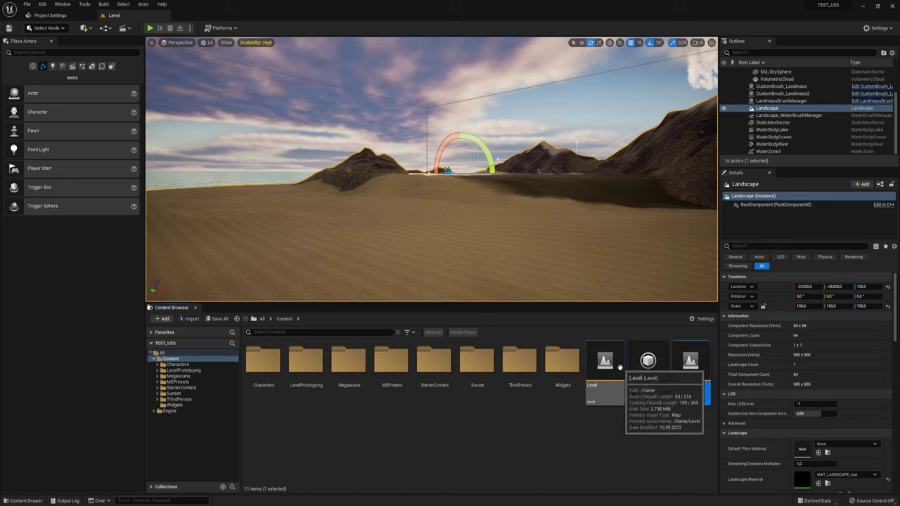
left_click(605, 367)
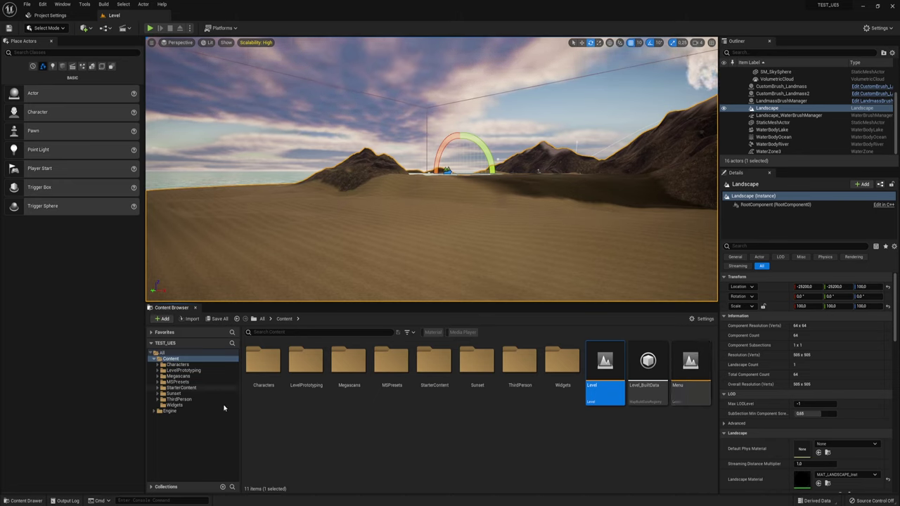
left_click(263, 415)
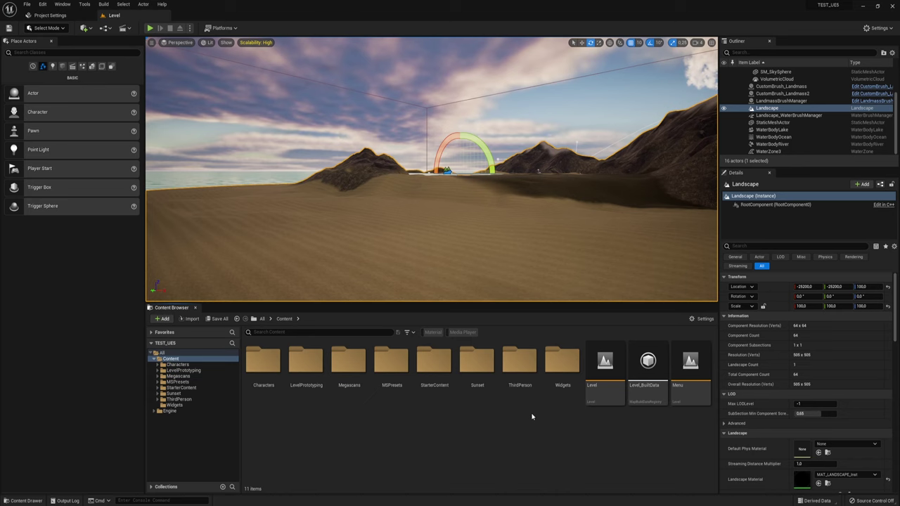
Step: Place a Player Start on the sand by the water and check its placement
left_click_drag(502, 193, 457, 126)
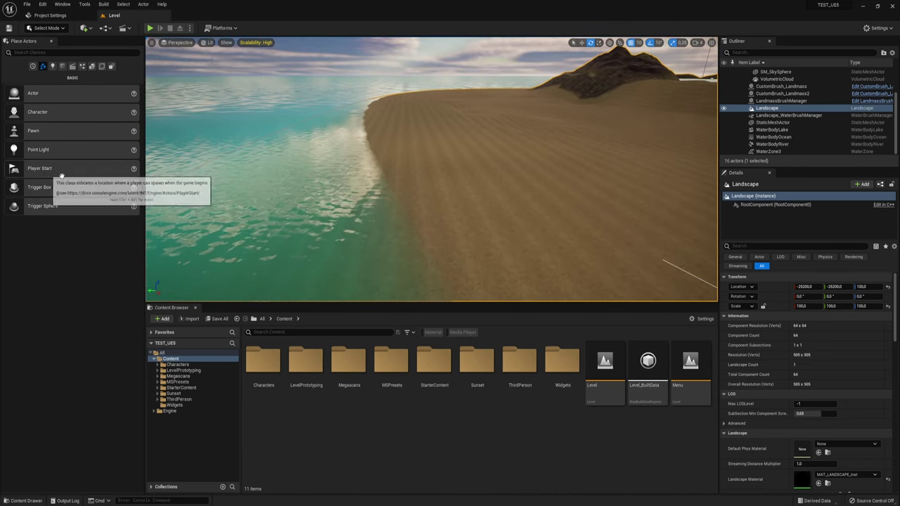
mouse_move(39, 168)
left_mouse_down()
mouse_move(466, 200)
mouse_move(437, 201)
left_mouse_up()
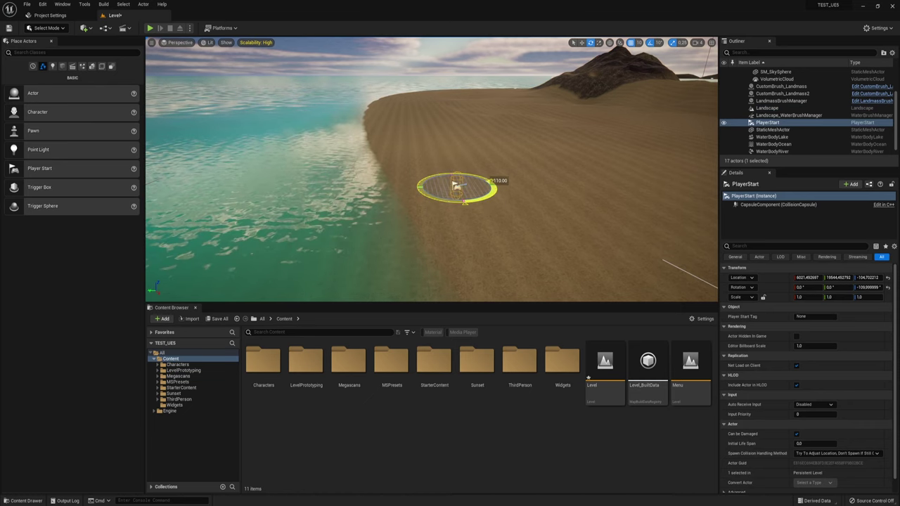
right_click_drag(436, 201, 436, 207)
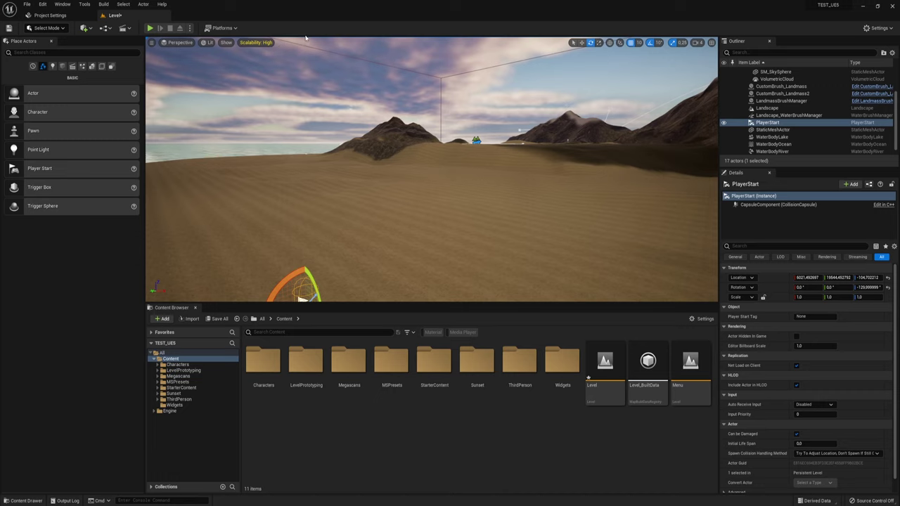
Step: Open World Settings, then Project Settings on the Packaging page via Platforms > Packaging Settings
left_click(879, 28)
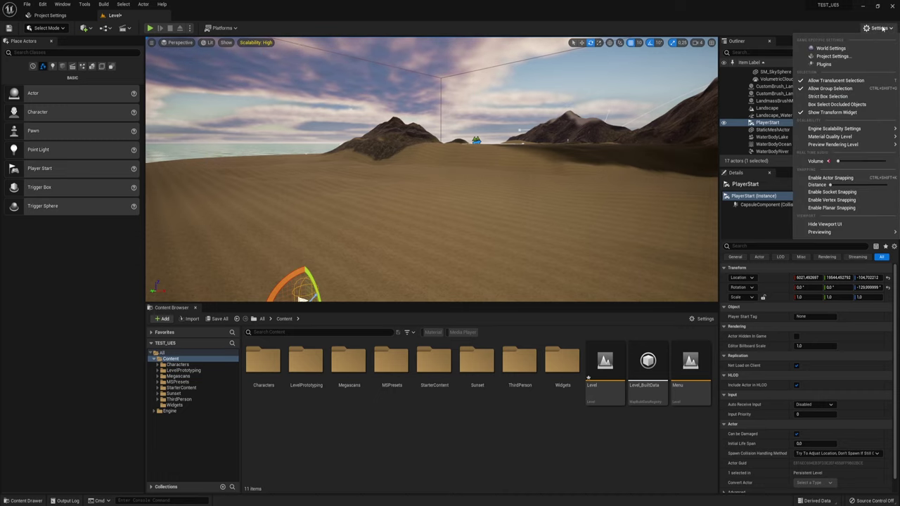
left_click(830, 48)
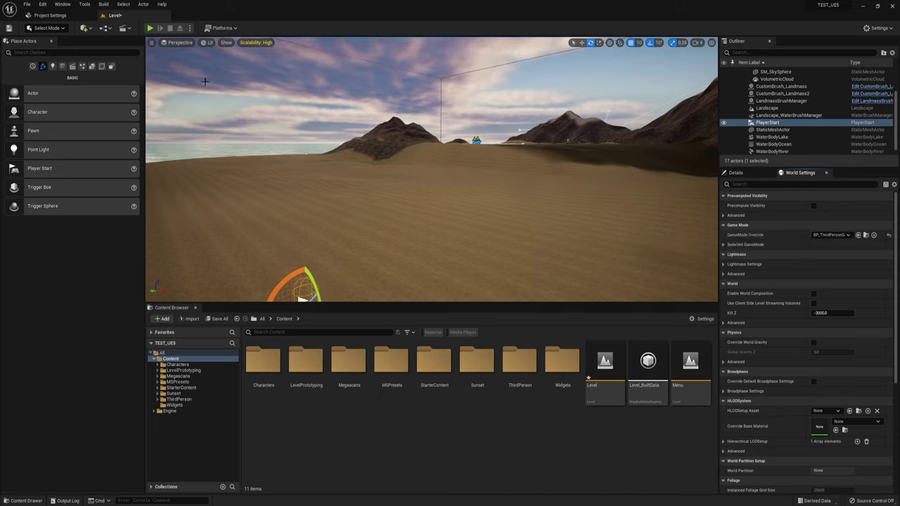
left_click(234, 28)
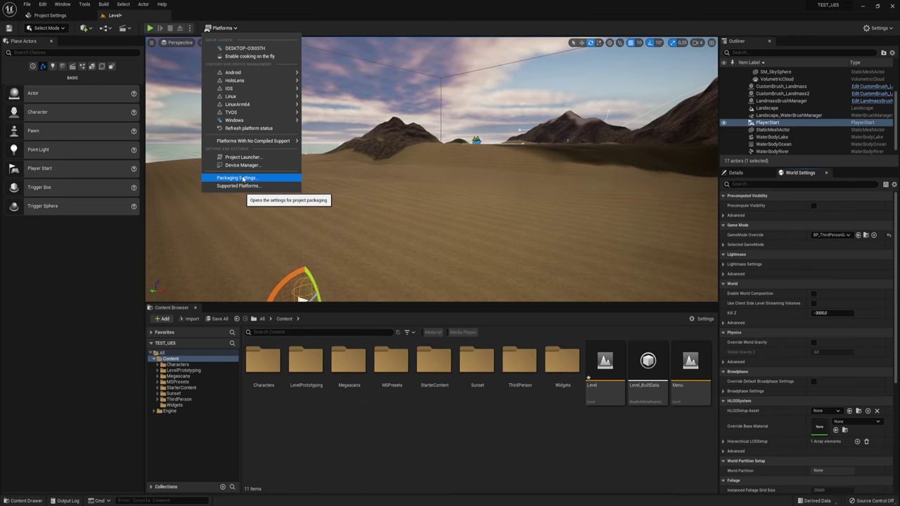
left_click(243, 178)
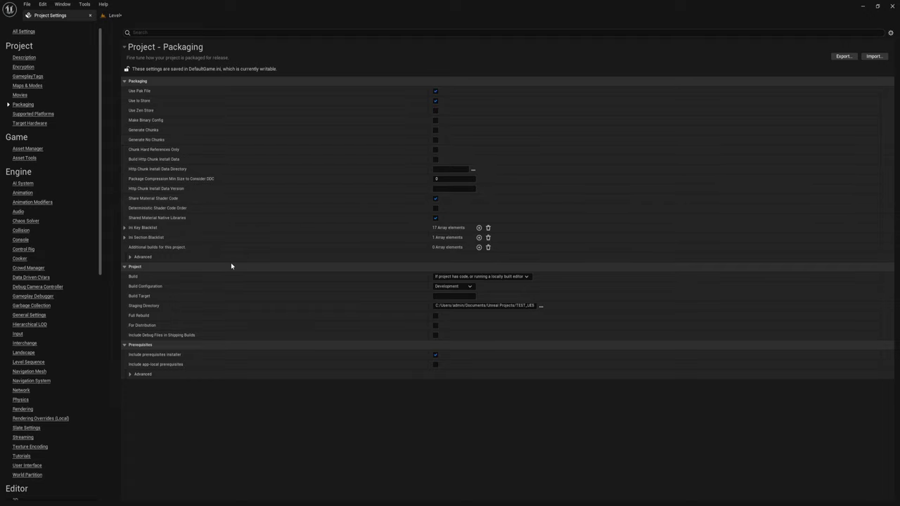
left_click(450, 287)
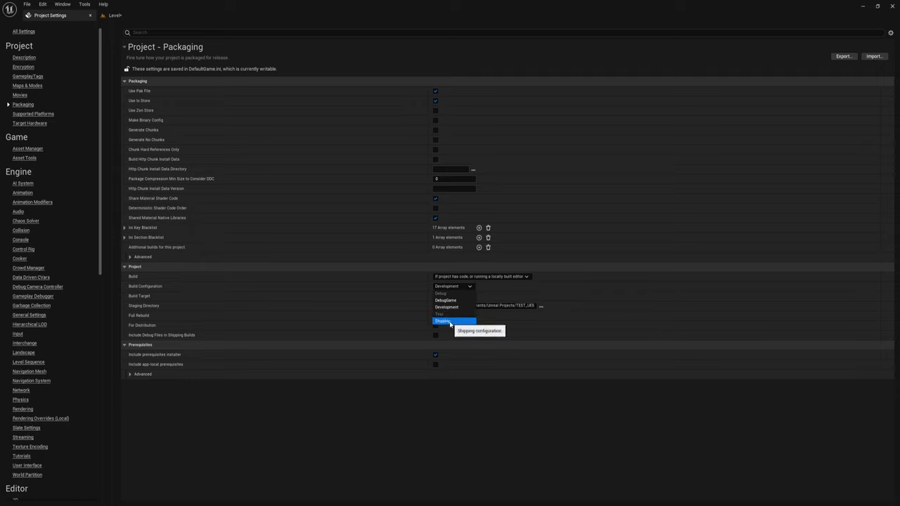
left_click(470, 288)
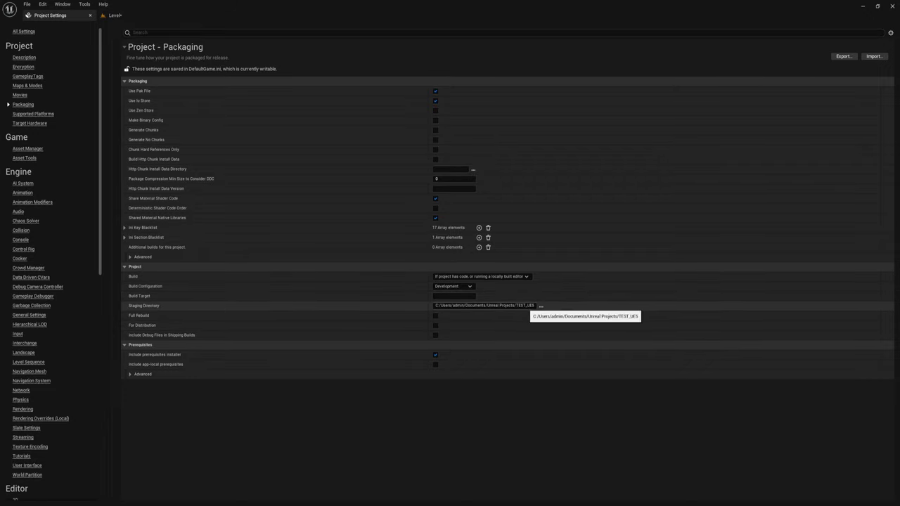
left_click(524, 306)
left_click_drag(499, 306, 511, 306)
left_click(512, 305)
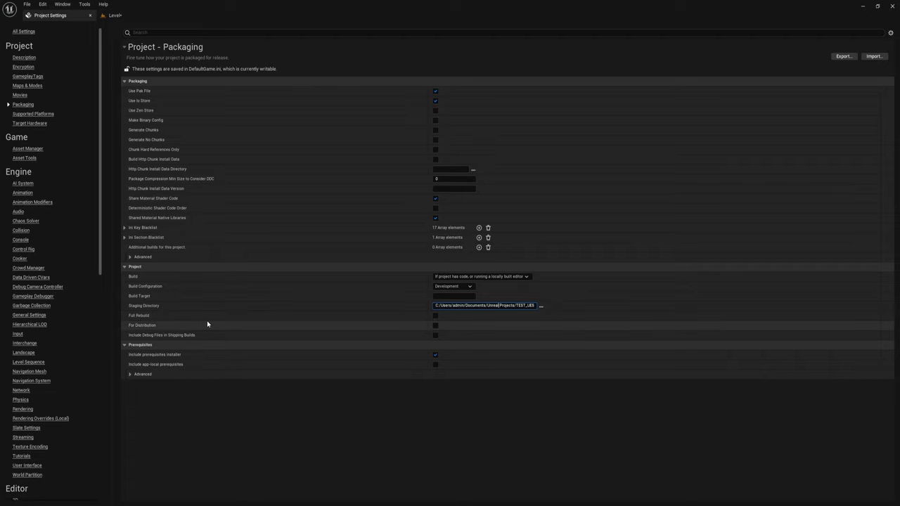
left_click(436, 315)
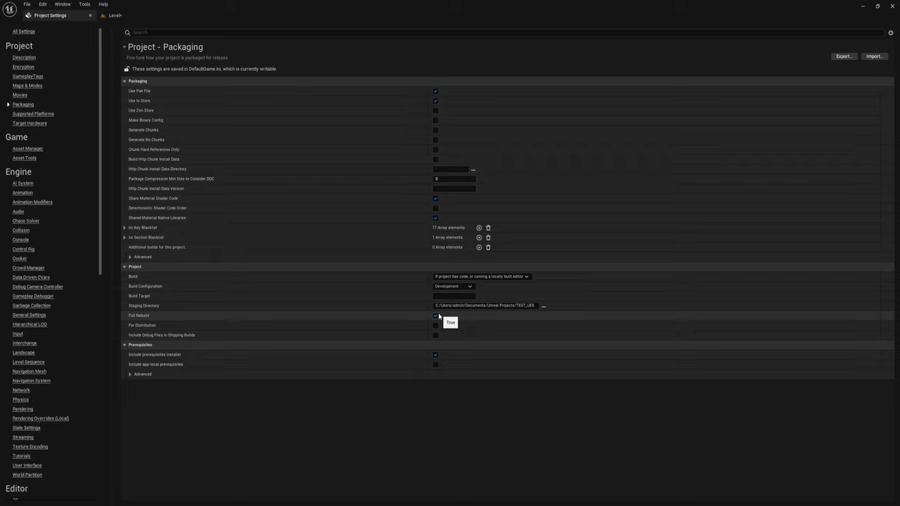
left_click(436, 316)
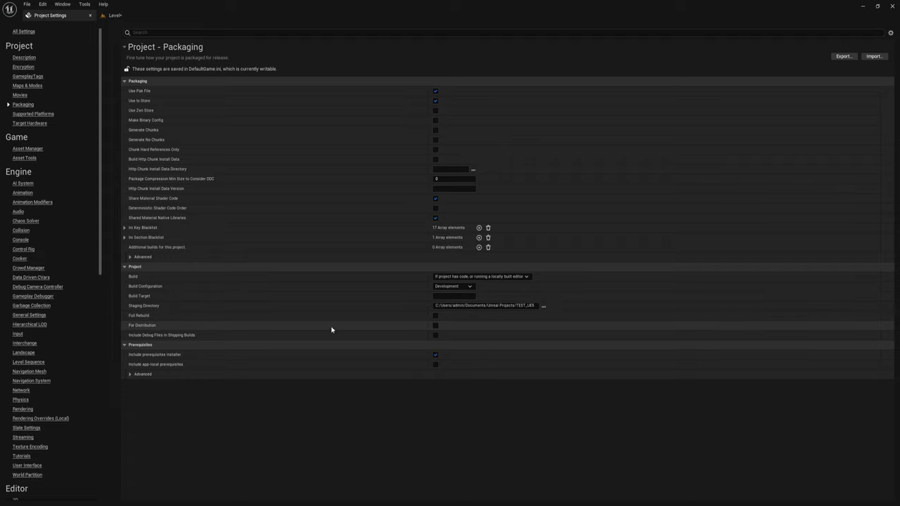
left_click(435, 317)
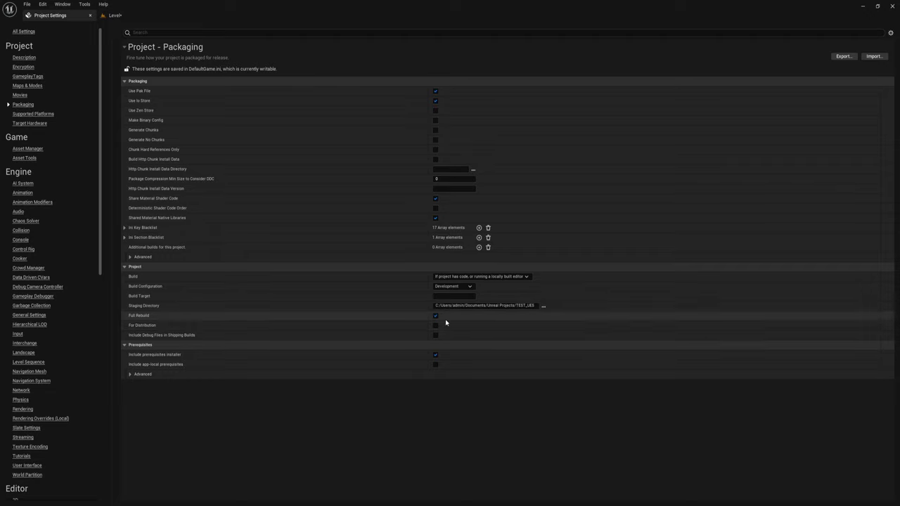
left_click(436, 317)
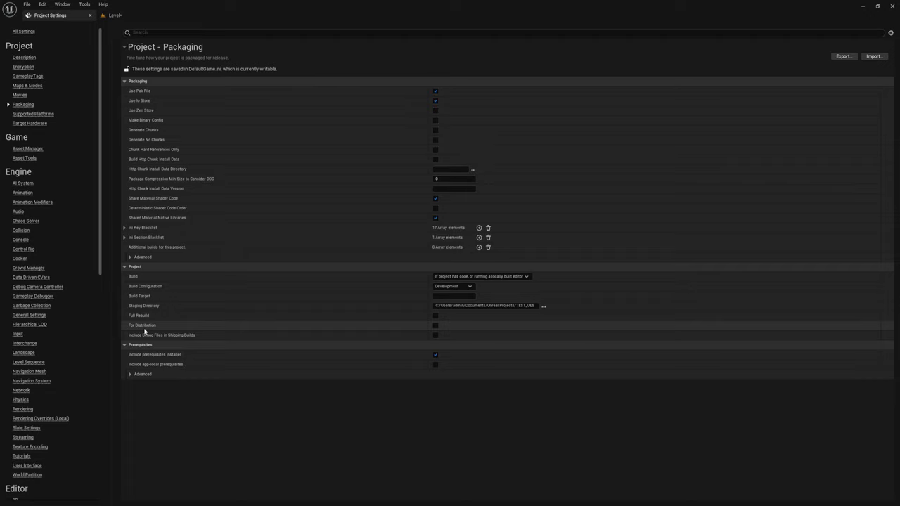
Step: Expand the Advanced section under Packaging and scroll down to its options
left_click(131, 258)
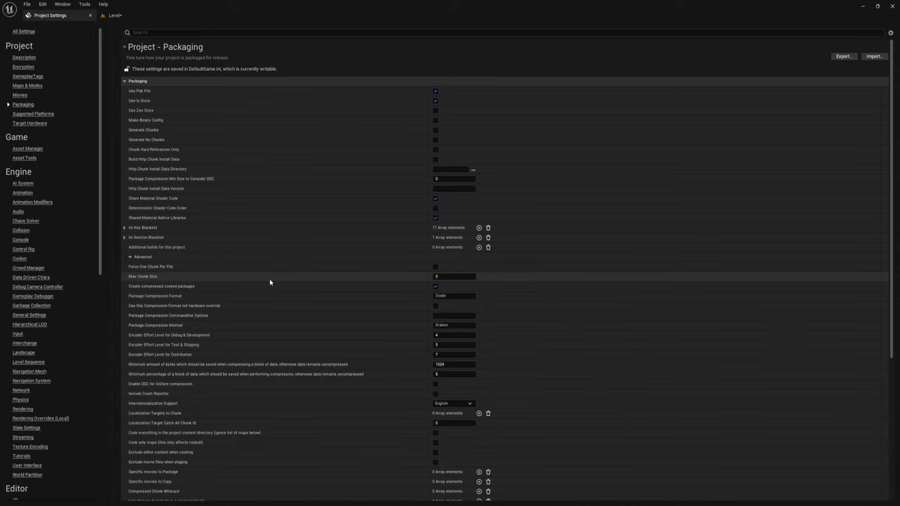
scroll(269, 278, "down", 3)
scroll(265, 279, "down", 1)
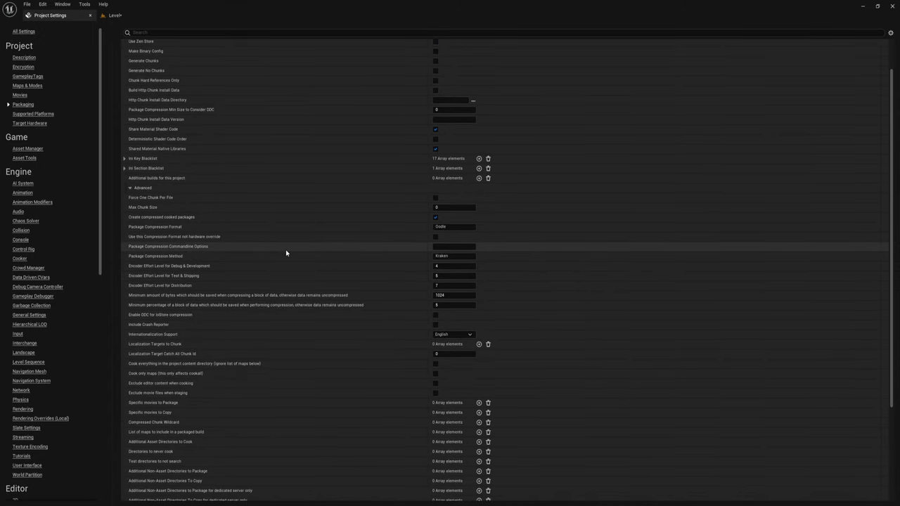
Step: Keep Package Compression Format as Oodle and review the Kraken method and encoder effort levels
left_click(437, 228)
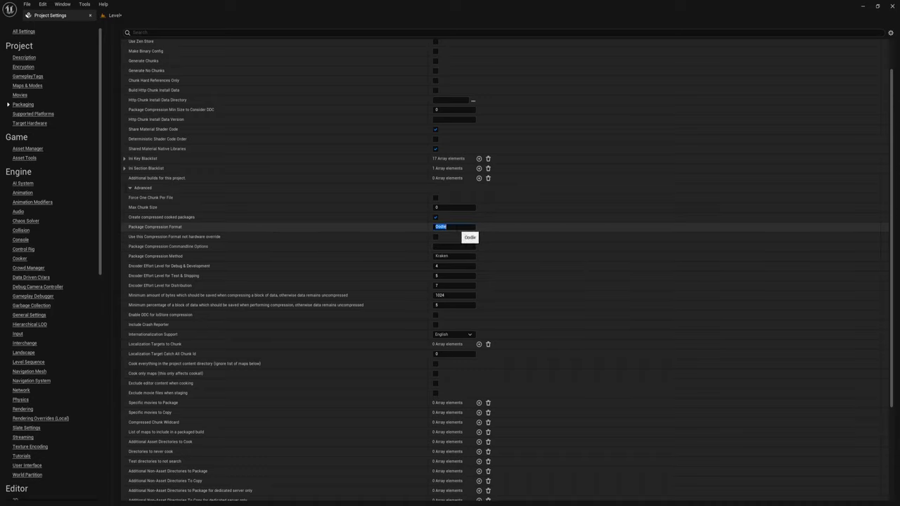
mouse_move(166, 231)
left_click(461, 227)
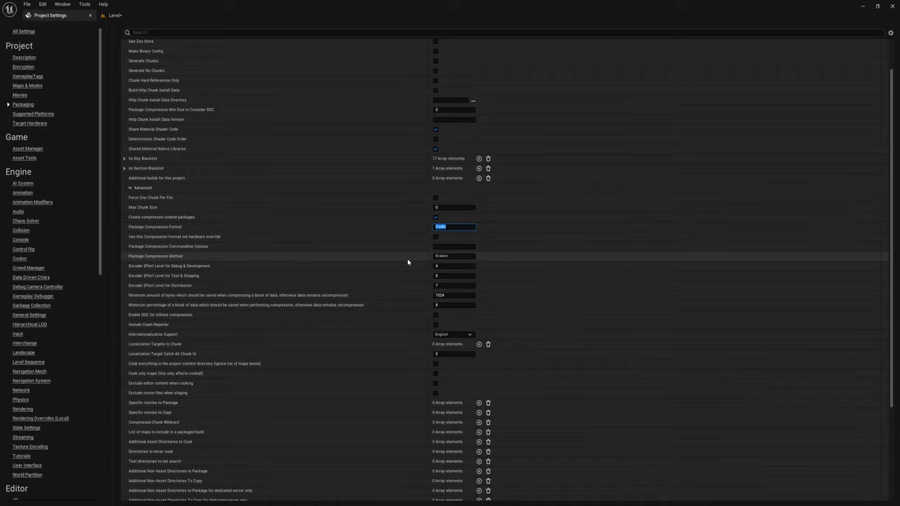
left_click(456, 228)
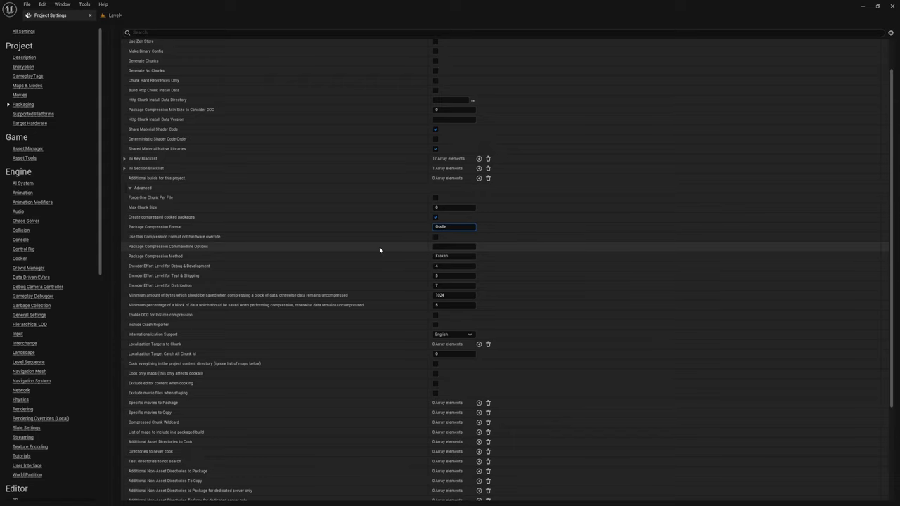
scroll(431, 297, "down", 1)
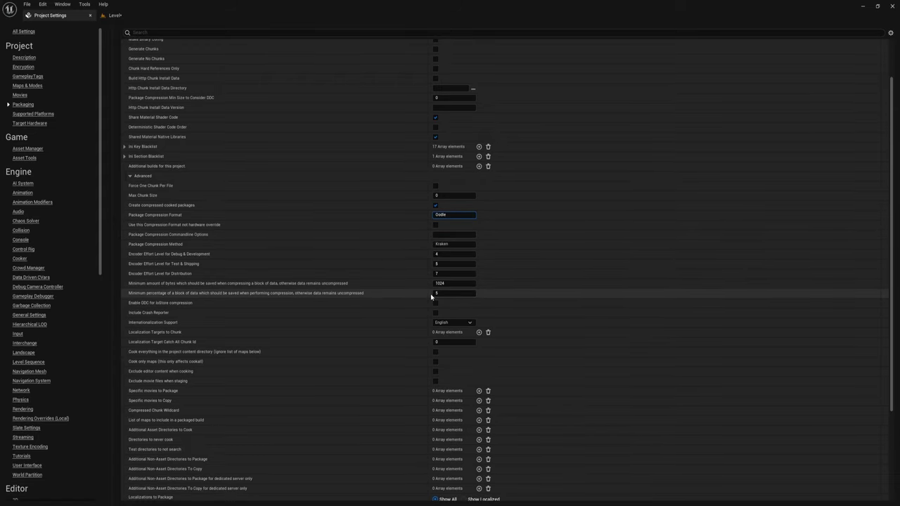
scroll(388, 223, "down", 3)
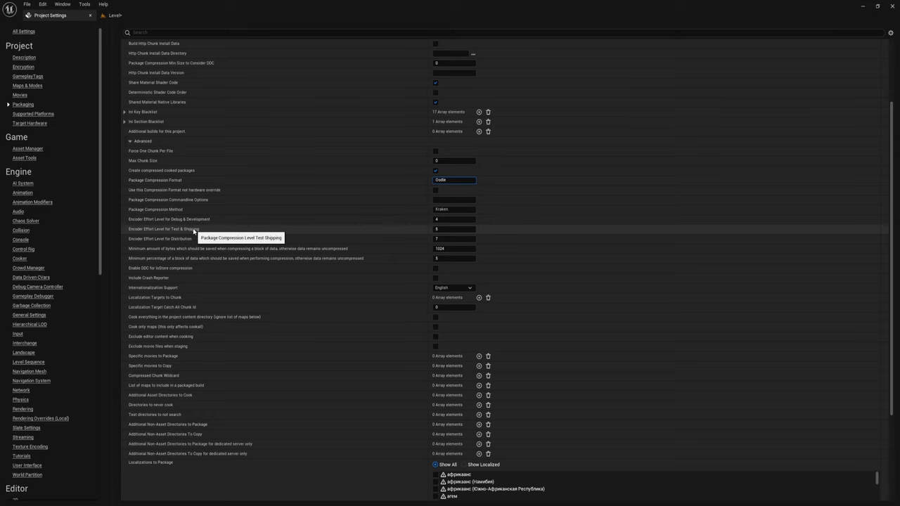
scroll(197, 229, "down", 5)
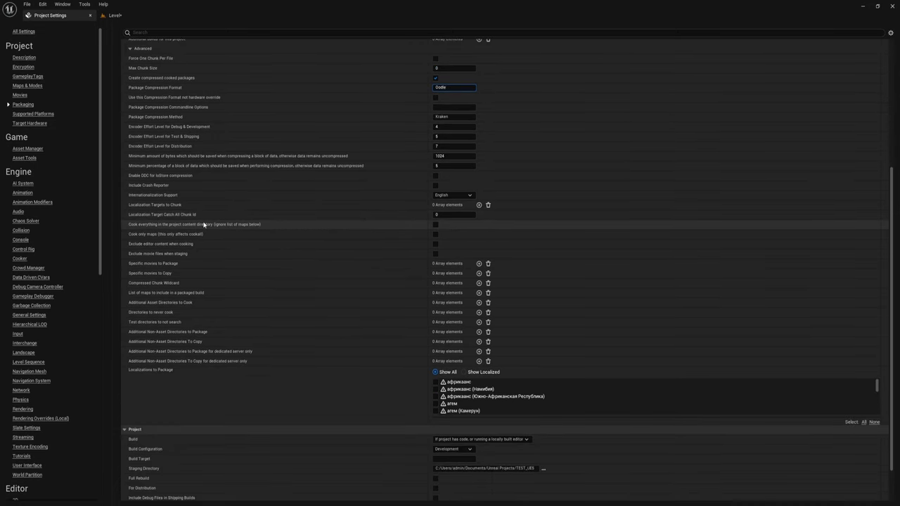